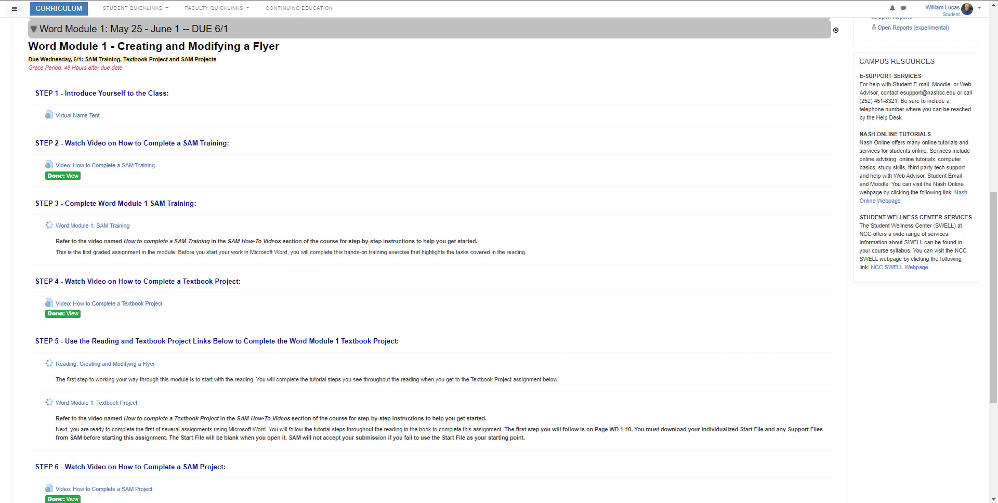
Open the Word Module 1: SAM Project 1 assignment from Step 7 of the course page and start it.
{"action": "scroll", "coordinate": [124, 348], "scroll_direction": "down", "scroll_amount": 5}
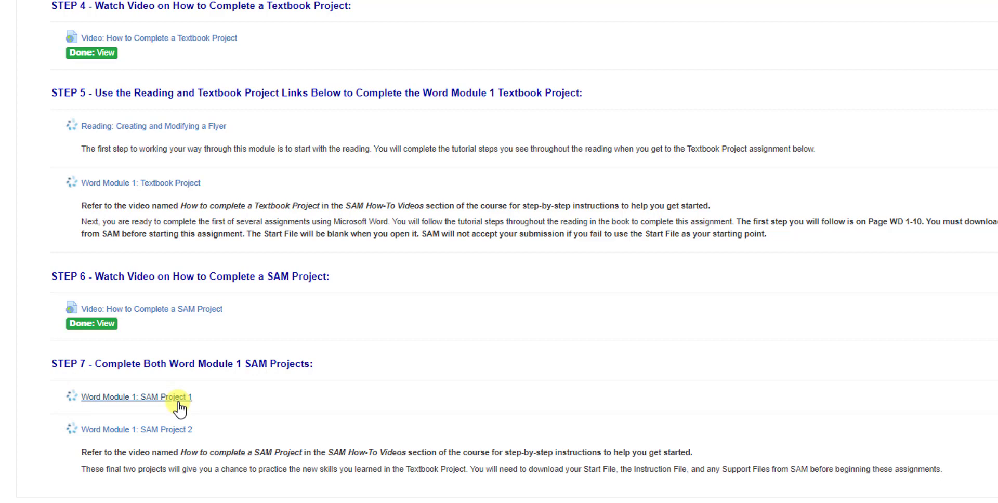
{"action": "left_click", "coordinate": [180, 398]}
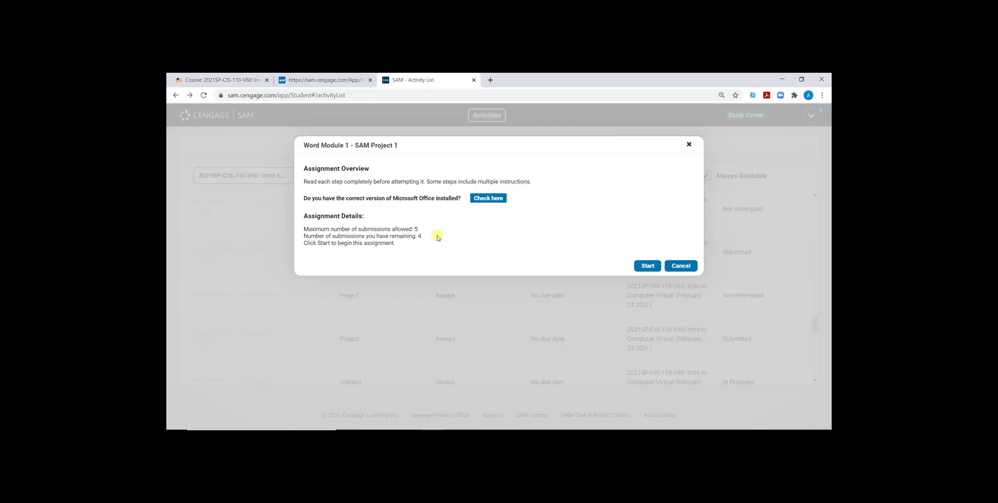
{"action": "left_click", "coordinate": [638, 267]}
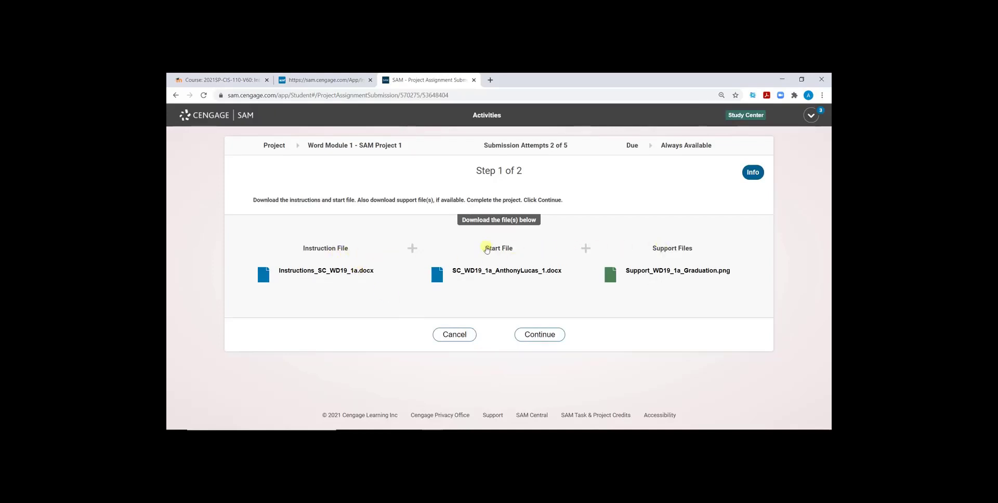
Download the instruction file, the start file and the support file Support_WD19_1a_Graduation.png for the project.
{"action": "left_click", "coordinate": [336, 271]}
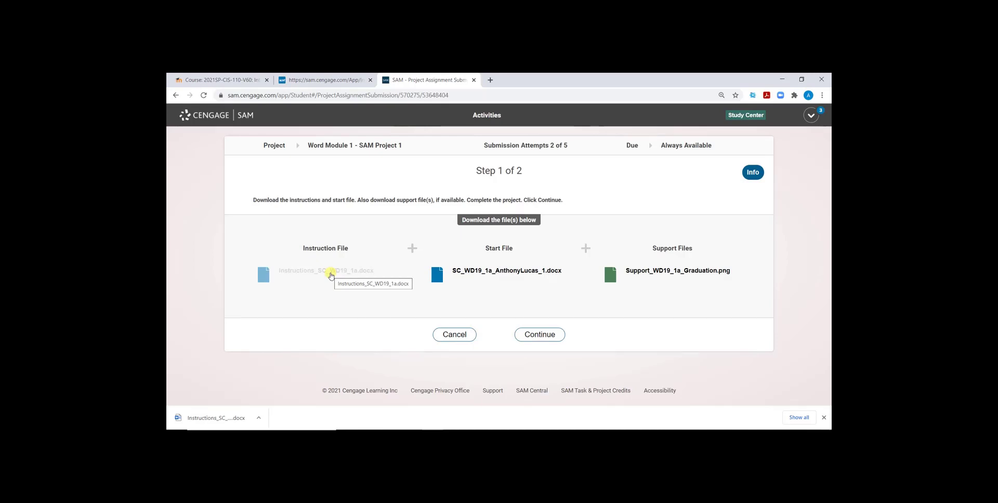
{"action": "left_click", "coordinate": [496, 272]}
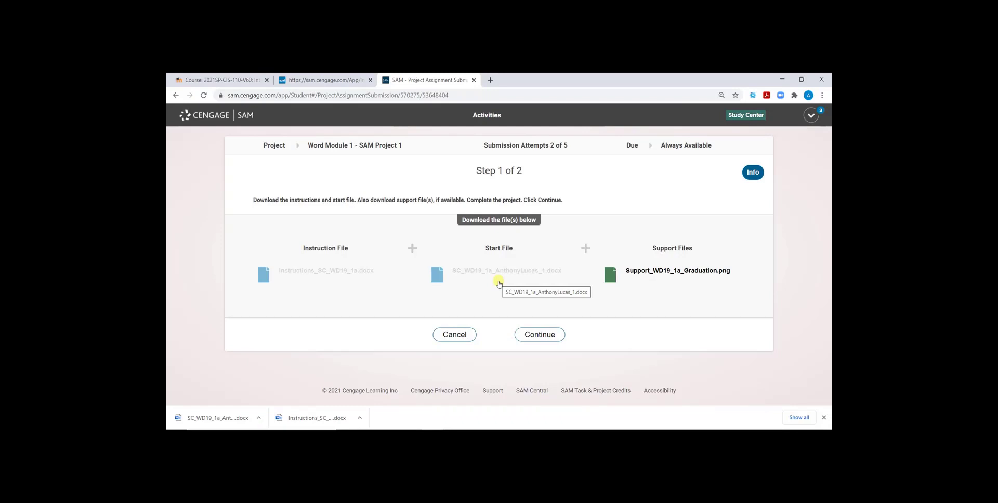
{"action": "left_click", "coordinate": [665, 273]}
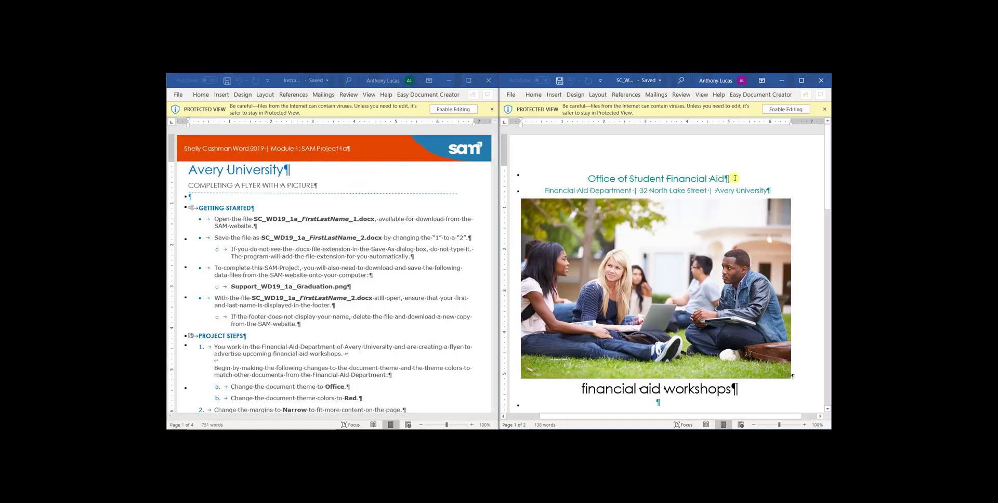
In Word, enable editing and save the flyer start file in Downloads as a copy with its name ending in _2.
{"action": "left_click", "coordinate": [447, 110]}
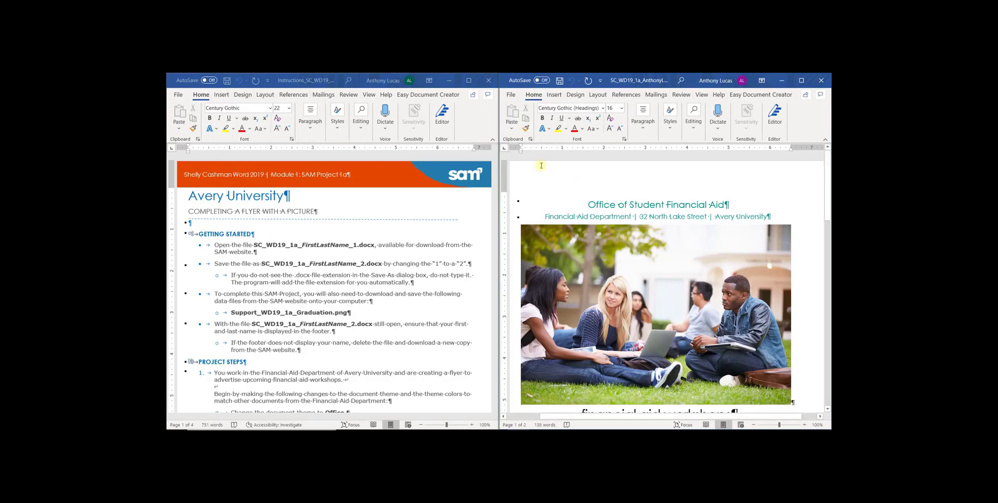
{"action": "left_click", "coordinate": [511, 95]}
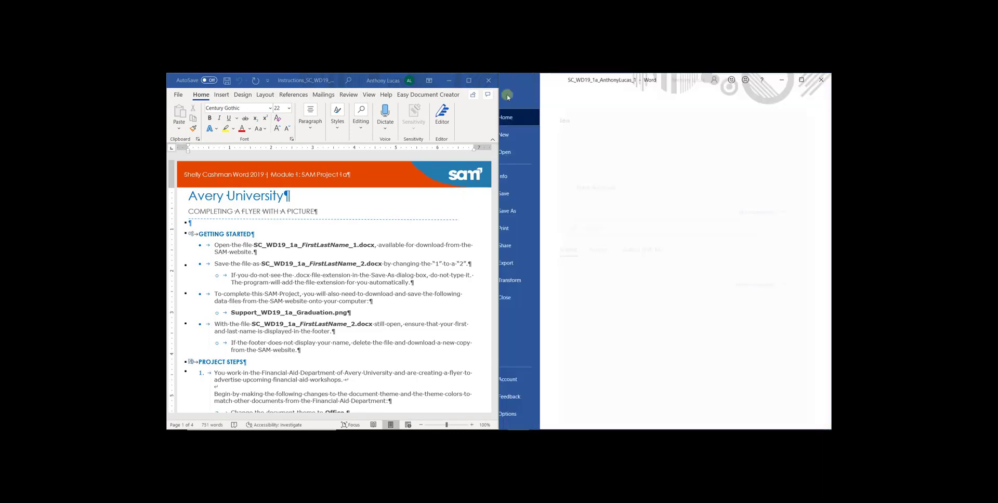
{"action": "left_click", "coordinate": [527, 210]}
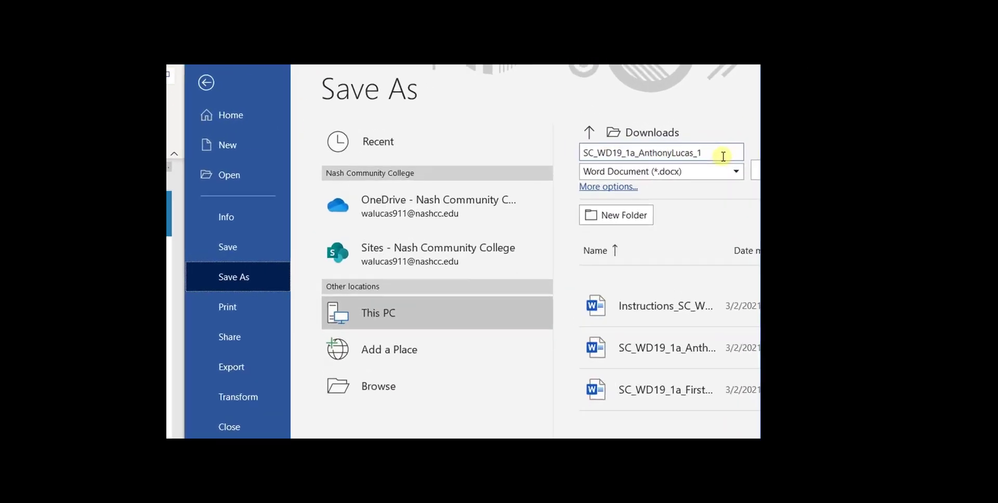
{"action": "left_click", "coordinate": [722, 156]}
{"action": "left_click", "coordinate": [723, 156]}
{"action": "key", "text": "BackSpace"}
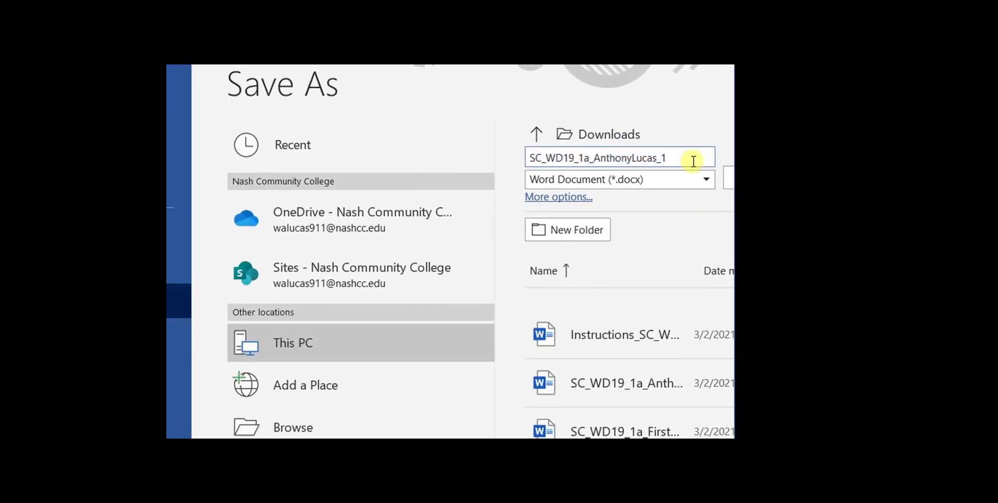
{"action": "type", "text": "2"}
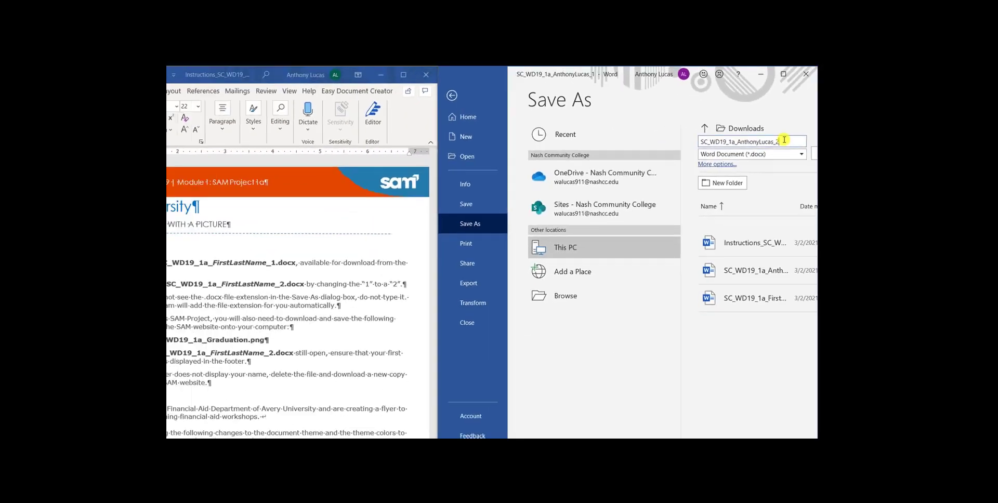
{"action": "key", "text": "Return"}
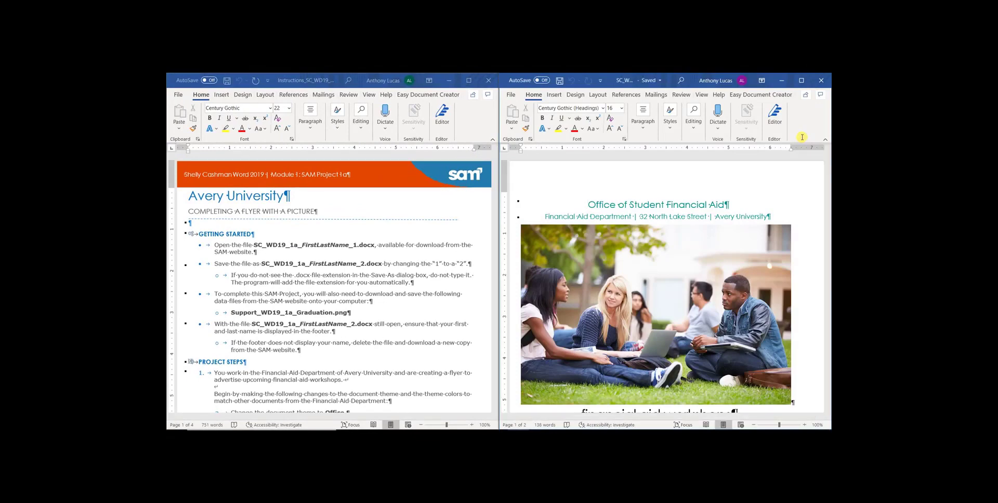
Go to the Project Steps section of the instructions and bring up the flyer's theme and design options.
{"action": "scroll", "coordinate": [295, 311], "scroll_direction": "down", "scroll_amount": 2}
{"action": "scroll", "coordinate": [295, 311], "scroll_direction": "down", "scroll_amount": 3}
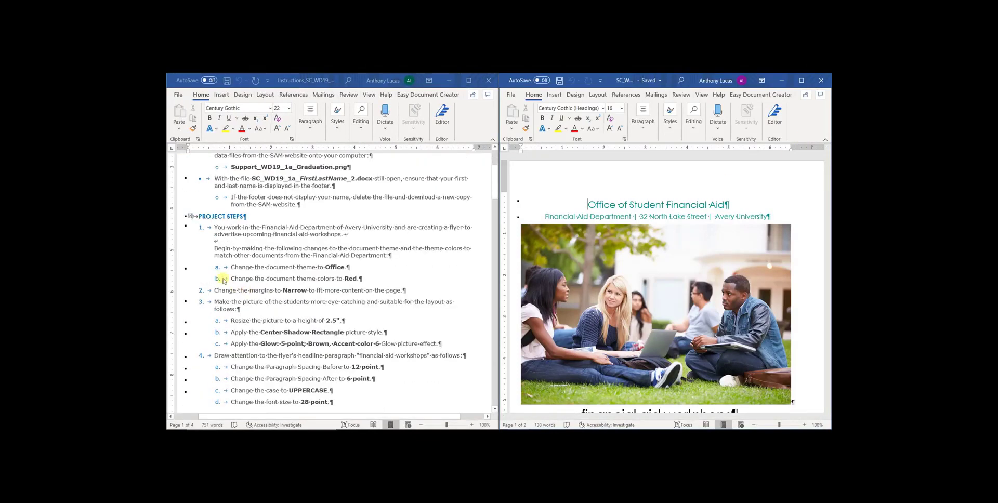
{"action": "left_click", "coordinate": [216, 231]}
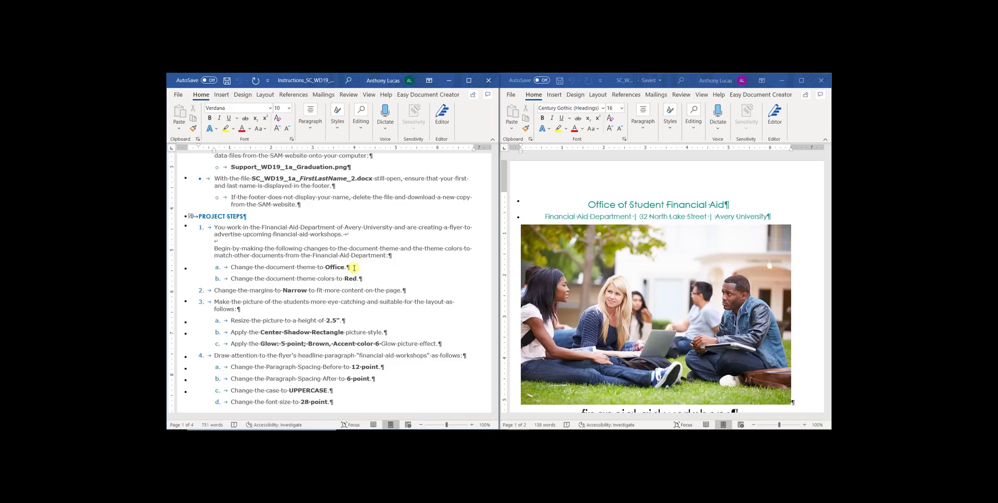
{"action": "left_click", "coordinate": [576, 96]}
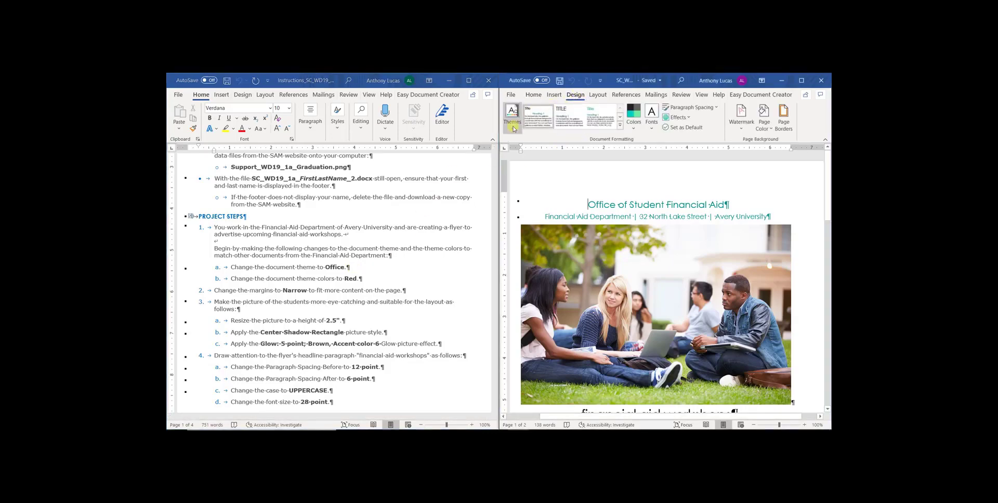
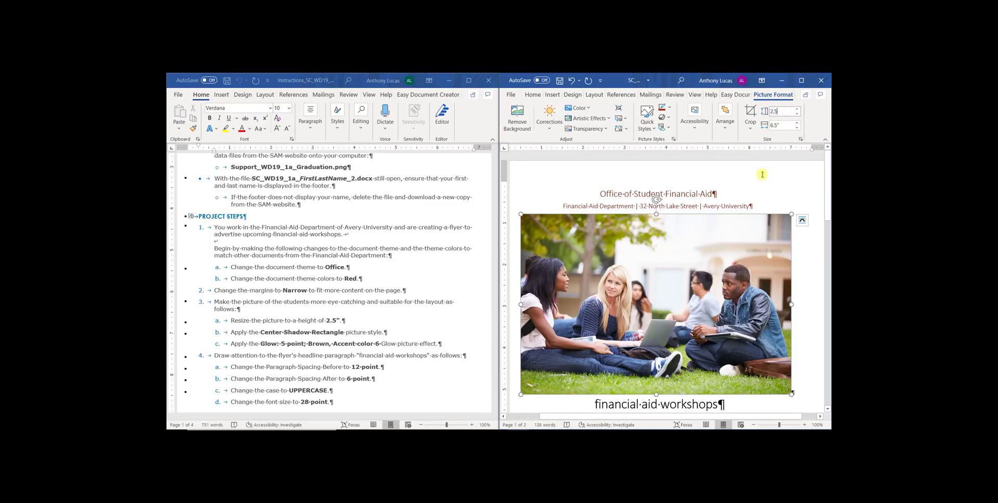
Set the height of the flyer's students picture to 2.5" and apply the Center Shadow Rectangle picture style.
{"action": "key", "text": "Return"}
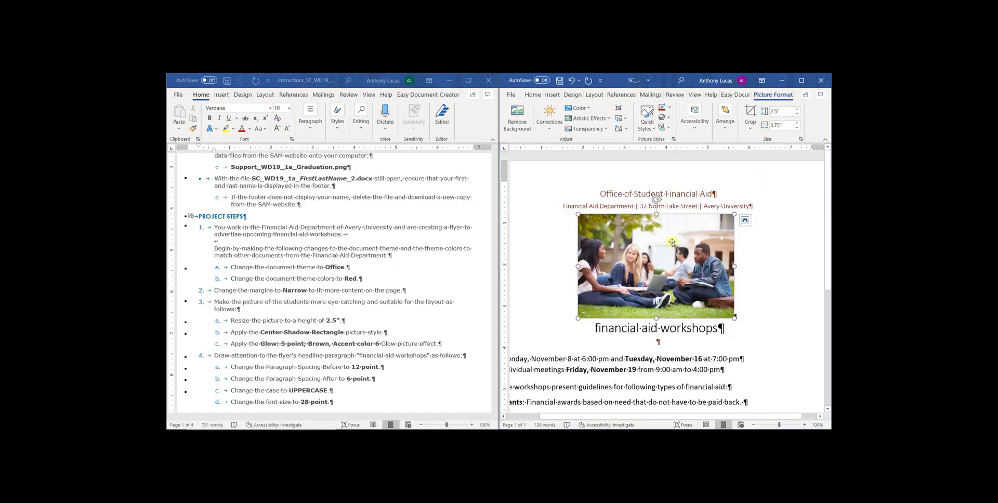
{"action": "left_click", "coordinate": [648, 119]}
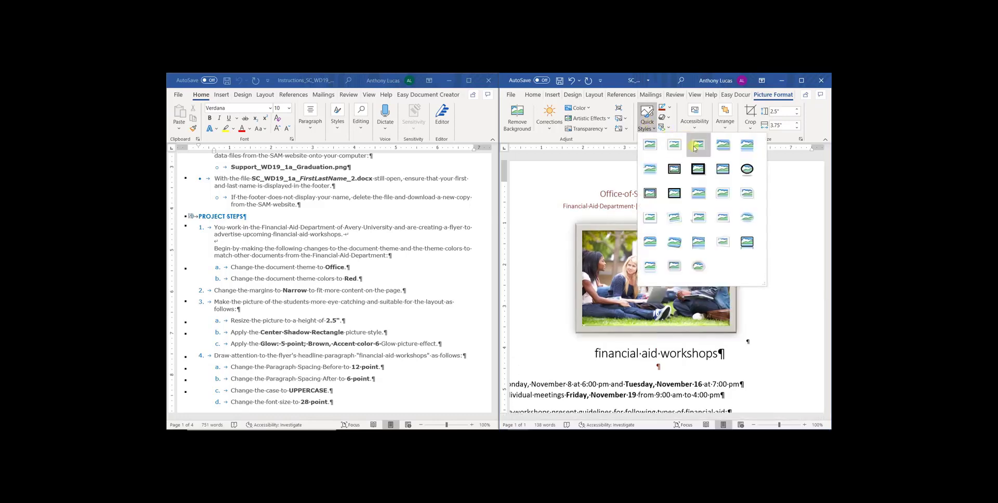
{"action": "left_click", "coordinate": [699, 201]}
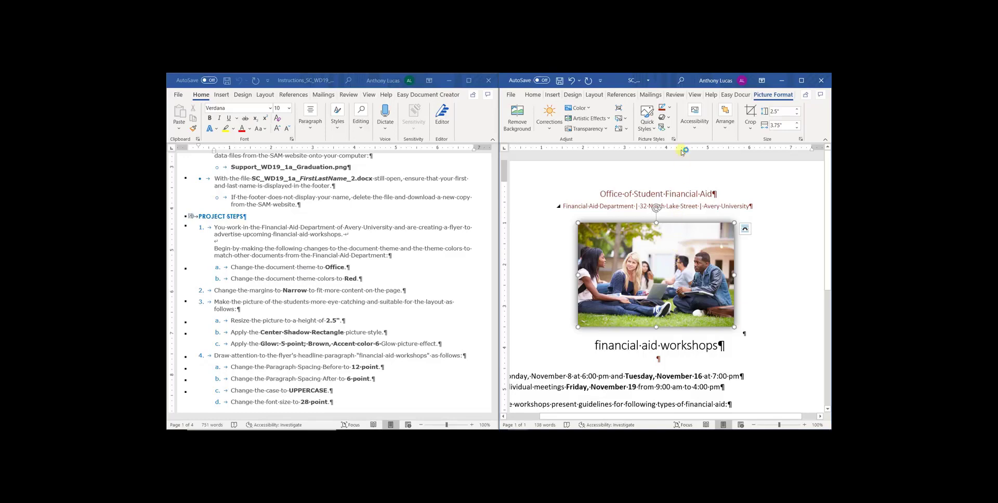
Apply the Glow: 5 point; Brown, Accent color 6 effect to the students picture.
{"action": "left_click", "coordinate": [669, 119]}
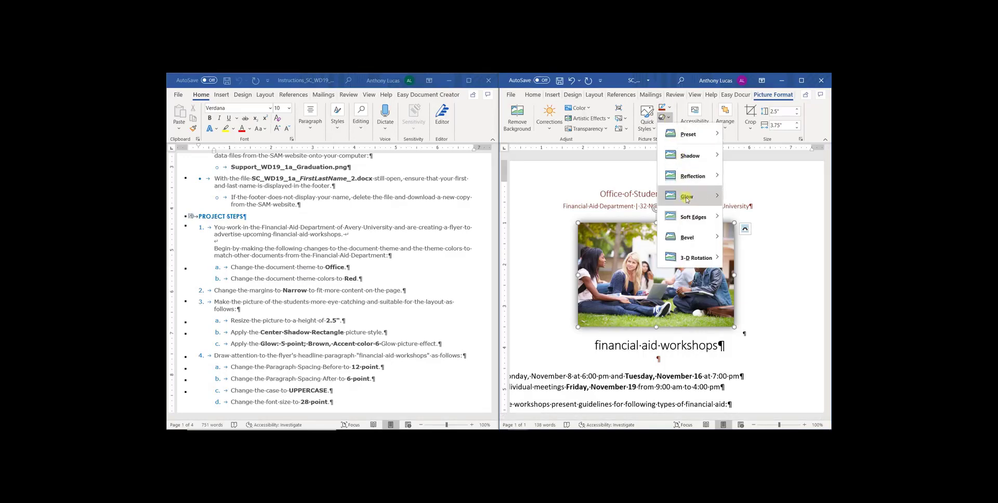
{"action": "mouse_move", "coordinate": [681, 201]}
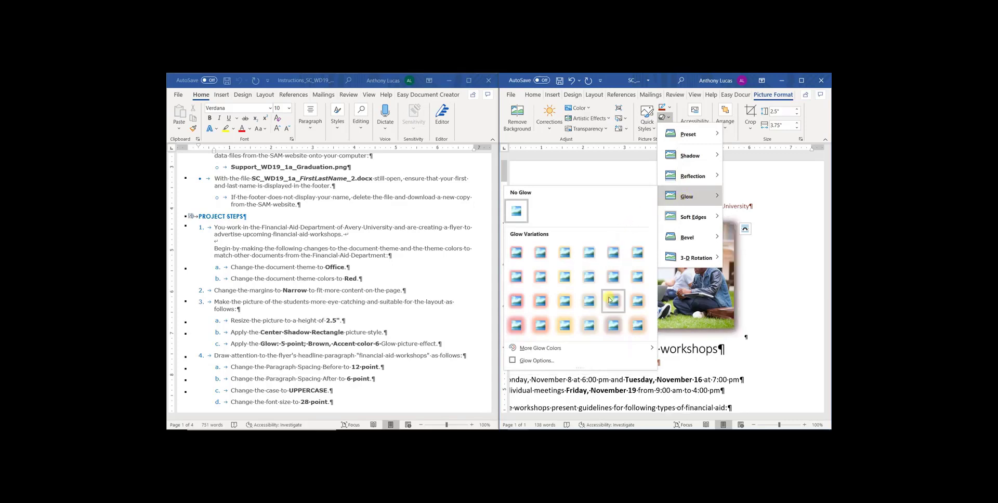
{"action": "left_click", "coordinate": [643, 255]}
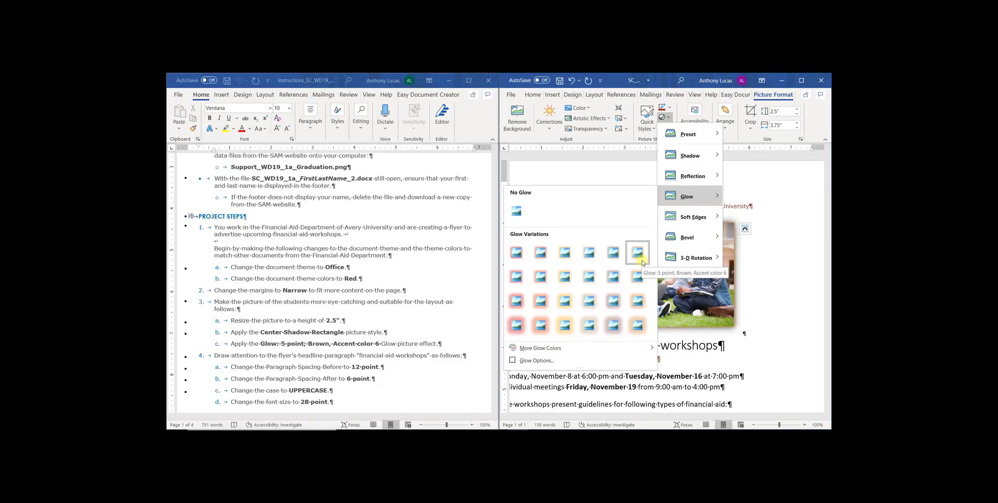
Read through the remaining project steps and the following pages of the instructions document.
{"action": "left_click", "coordinate": [286, 263]}
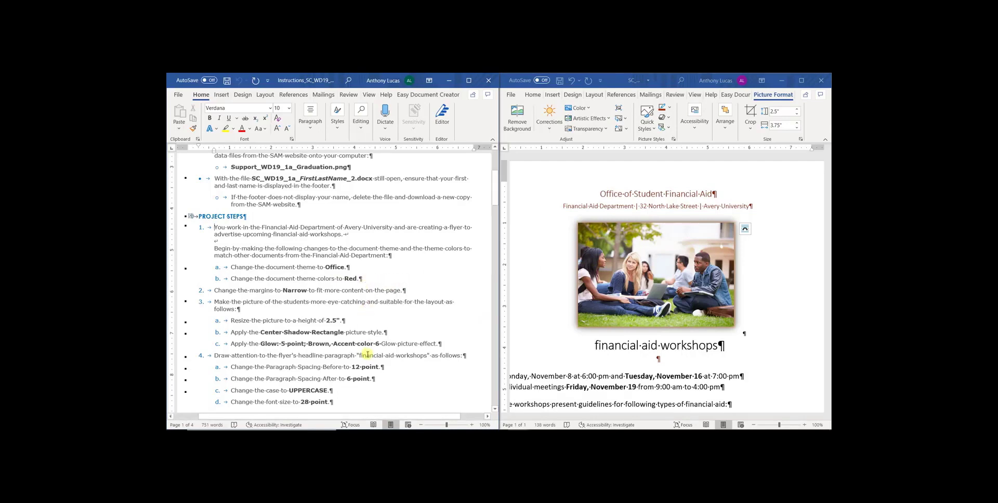
{"action": "scroll", "coordinate": [368, 355], "scroll_direction": "down", "scroll_amount": 15}
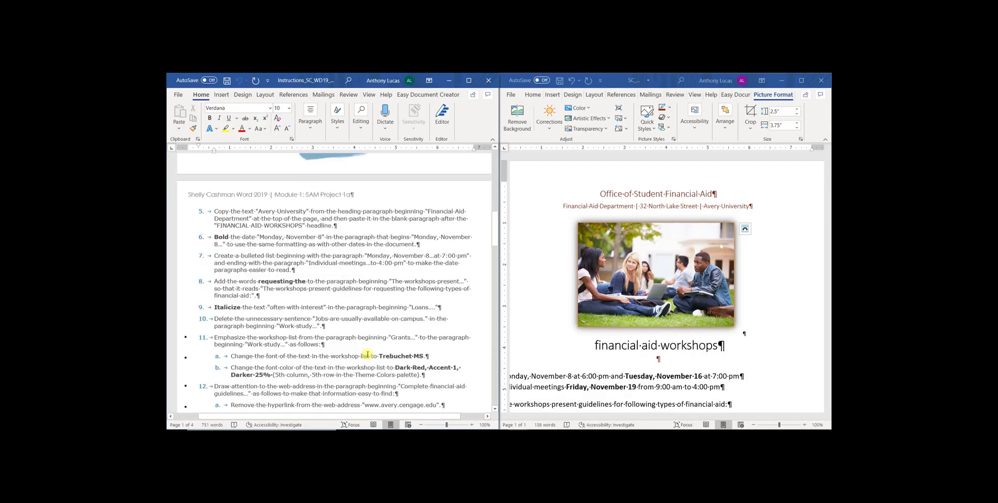
{"action": "scroll", "coordinate": [368, 355], "scroll_direction": "down", "scroll_amount": 5}
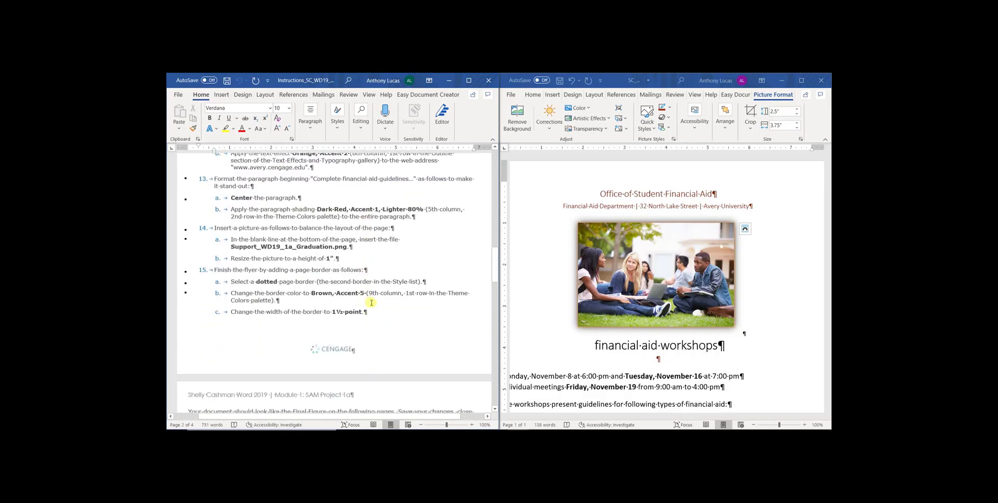
{"action": "scroll", "coordinate": [383, 303], "scroll_direction": "down", "scroll_amount": 6}
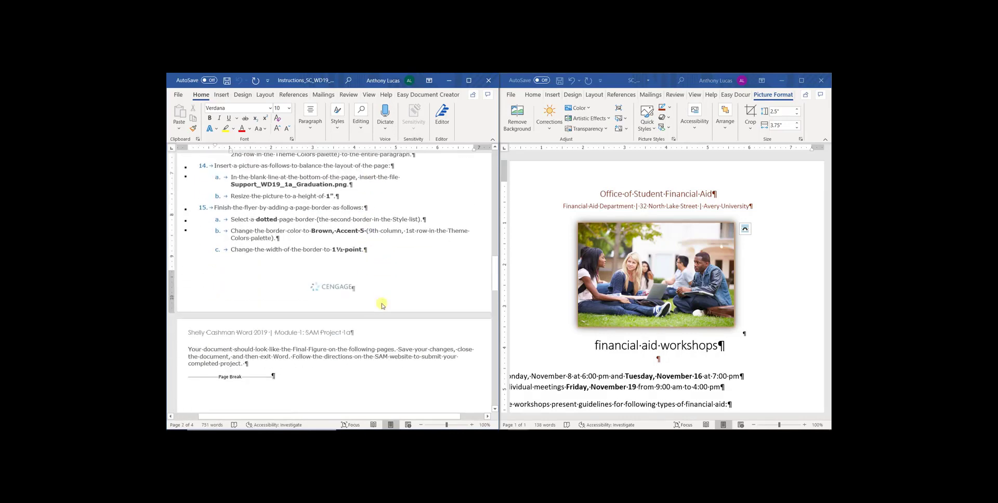
{"action": "scroll", "coordinate": [384, 301], "scroll_direction": "down", "scroll_amount": 10}
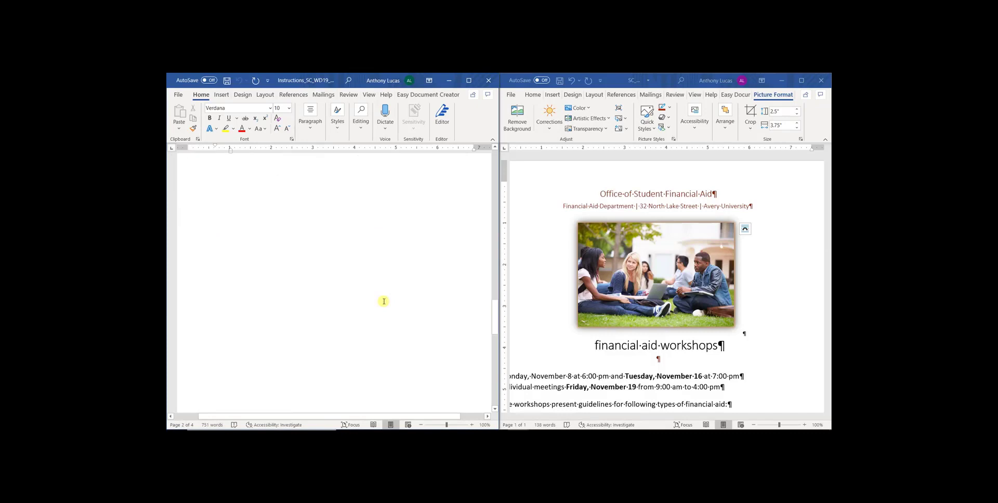
{"action": "scroll", "coordinate": [383, 304], "scroll_direction": "down", "scroll_amount": 5}
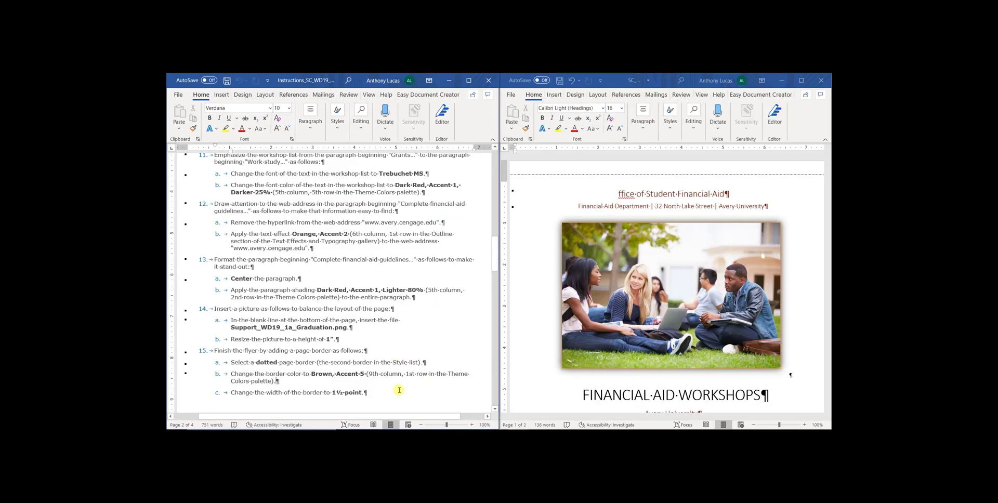
Save the changes made to the flyer document.
{"action": "left_click", "coordinate": [561, 81]}
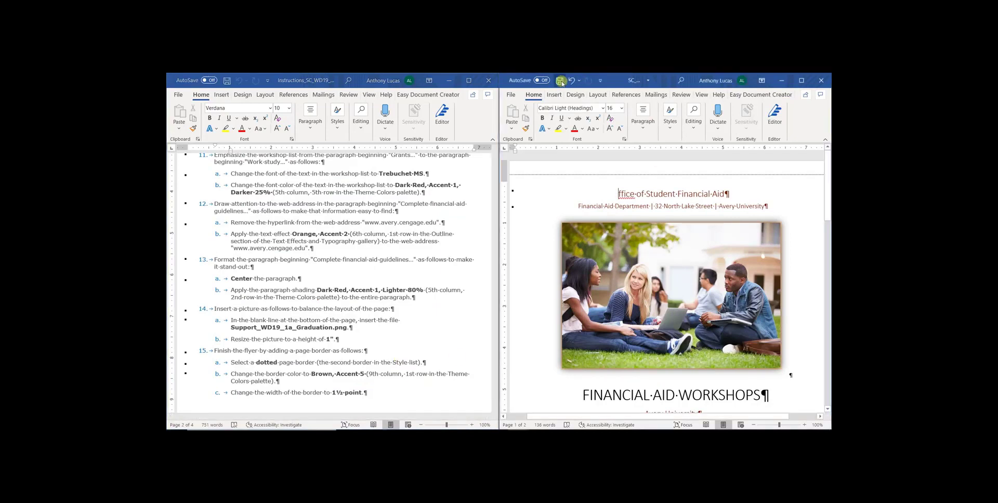
{"action": "left_click", "coordinate": [561, 83]}
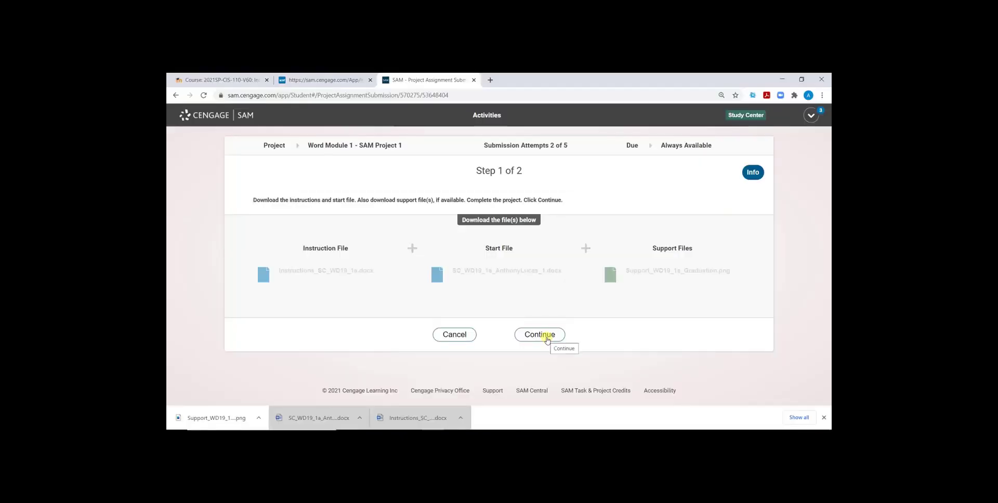
On the SAM project page in the browser, upload the saved flyer file ending in _2 from Downloads and submit it for grading.
{"action": "left_click", "coordinate": [546, 338]}
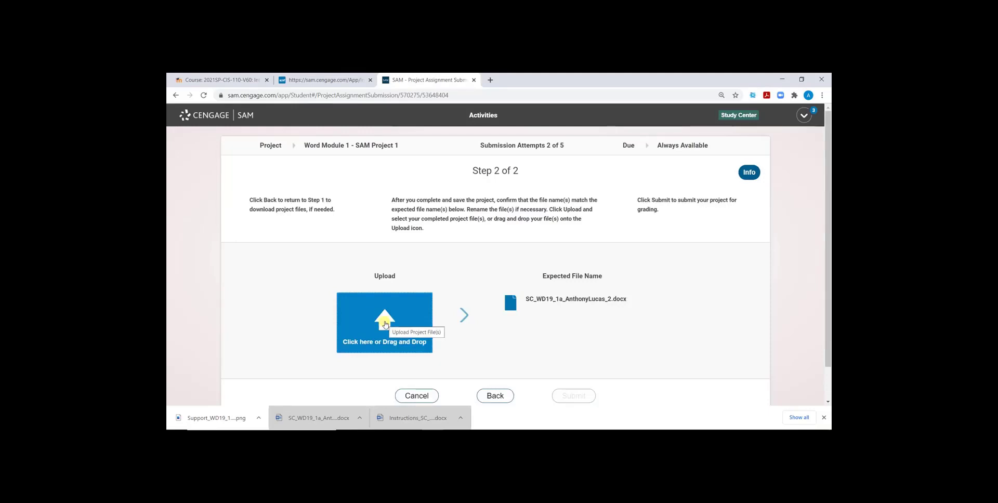
{"action": "left_click", "coordinate": [385, 324]}
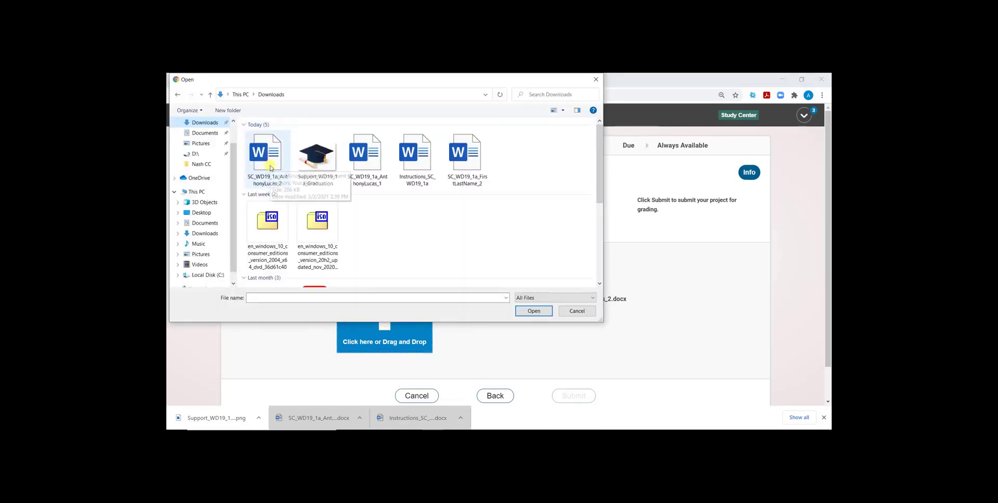
{"action": "double_click", "coordinate": [271, 168]}
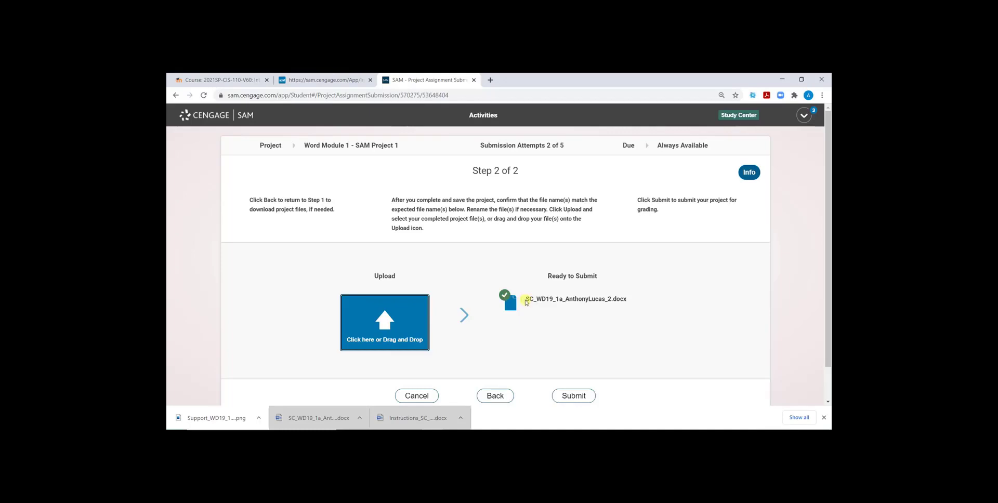
{"action": "left_click_drag", "start_coordinate": [526, 301], "coordinate": [612, 306]}
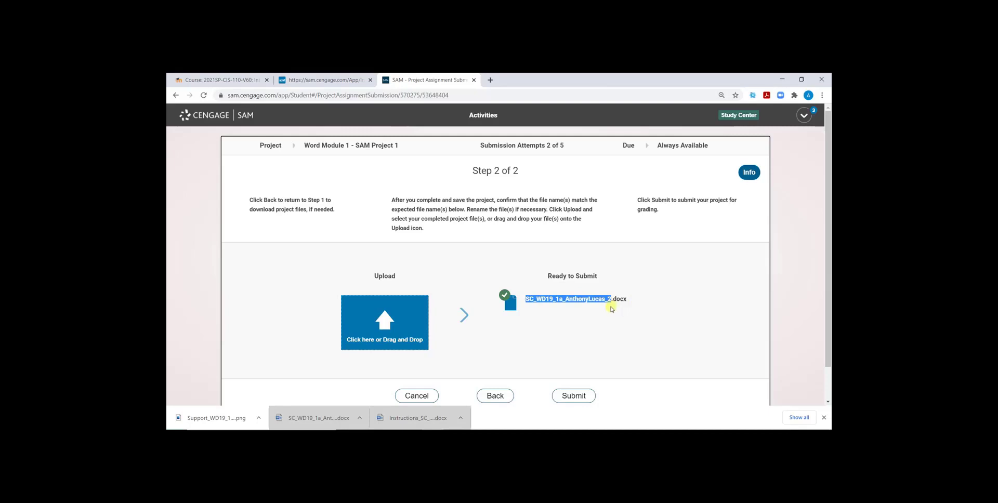
{"action": "left_click", "coordinate": [567, 333]}
{"action": "left_click", "coordinate": [582, 396]}
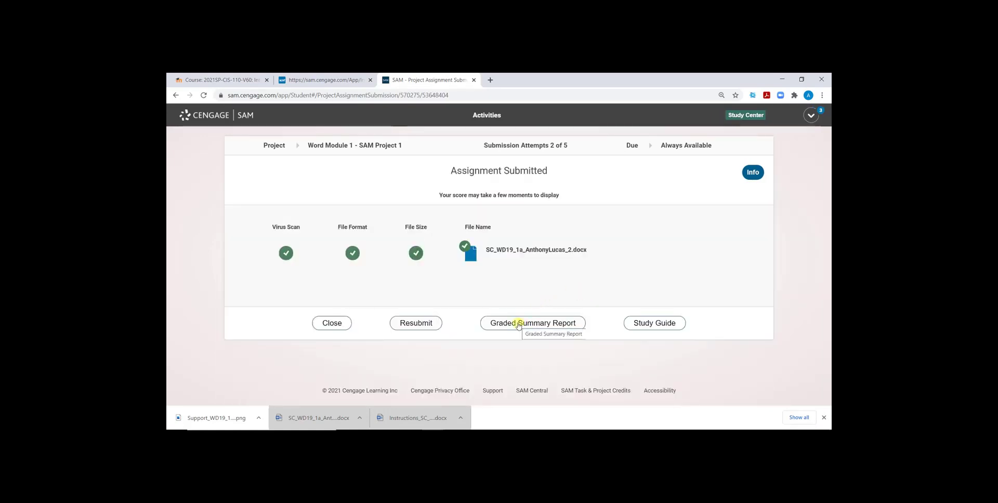
Download the submission's Graded Summary Report, open it in Word and check the score.
{"action": "left_click", "coordinate": [518, 323]}
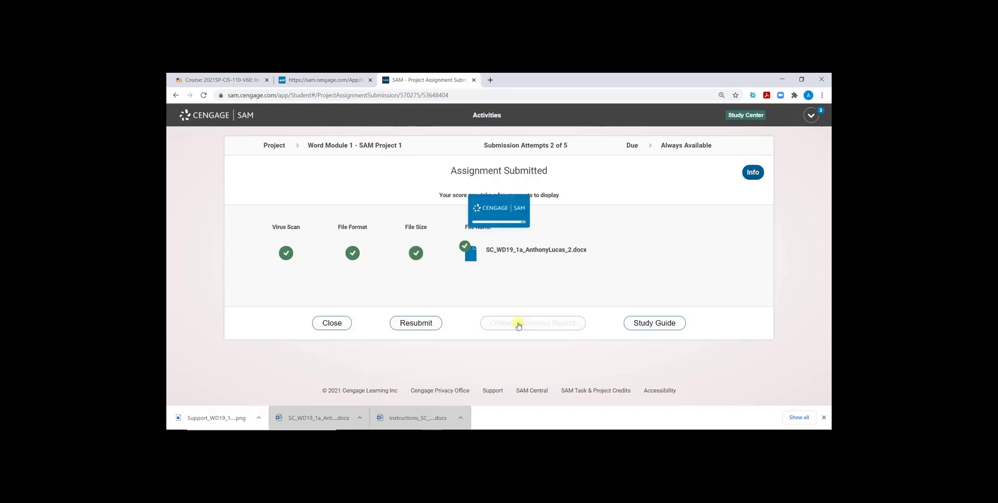
{"action": "left_click", "coordinate": [239, 409]}
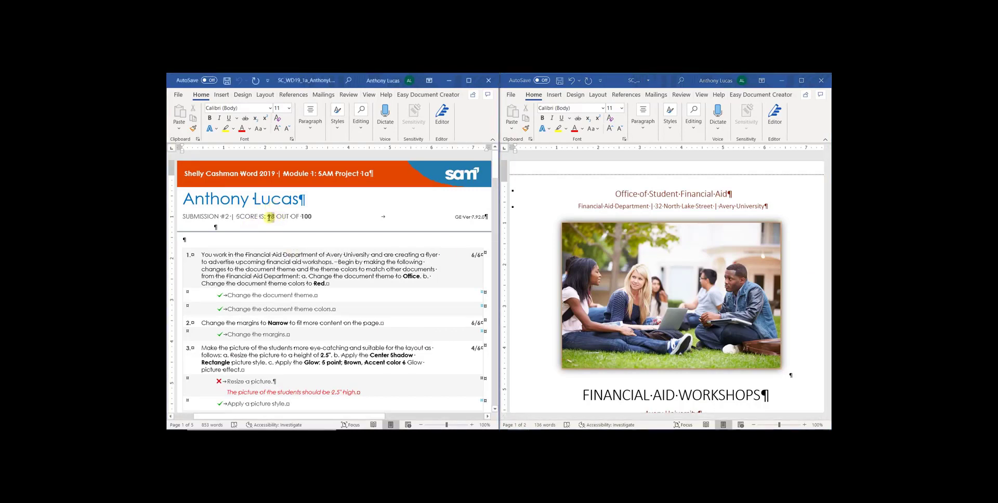
{"action": "double_click", "coordinate": [276, 216]}
{"action": "left_click", "coordinate": [344, 219]}
Check the report's feedback on step 3 and set the height of the students picture in the flyer to 2.5".
{"action": "left_click", "coordinate": [707, 270]}
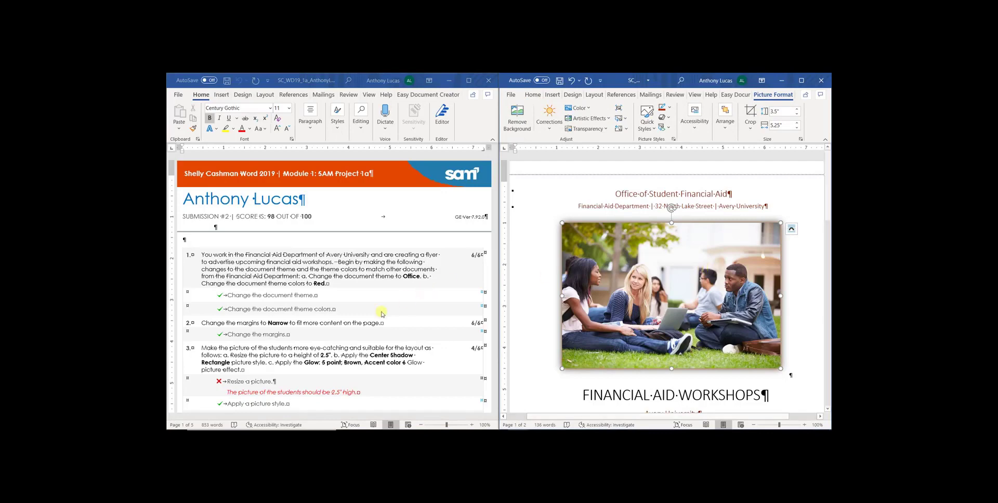
{"action": "scroll", "coordinate": [361, 337], "scroll_direction": "down", "scroll_amount": 3}
{"action": "scroll", "coordinate": [361, 337], "scroll_direction": "down", "scroll_amount": 1}
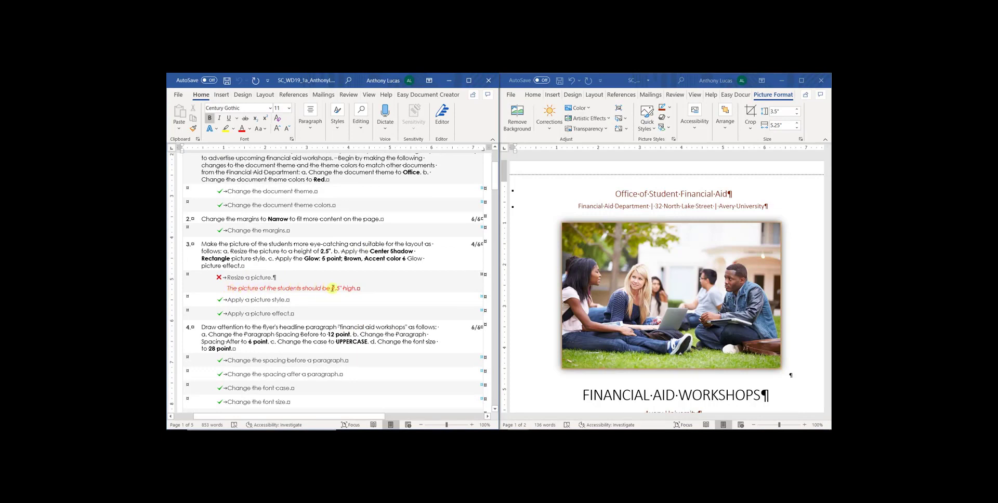
{"action": "left_click", "coordinate": [737, 260]}
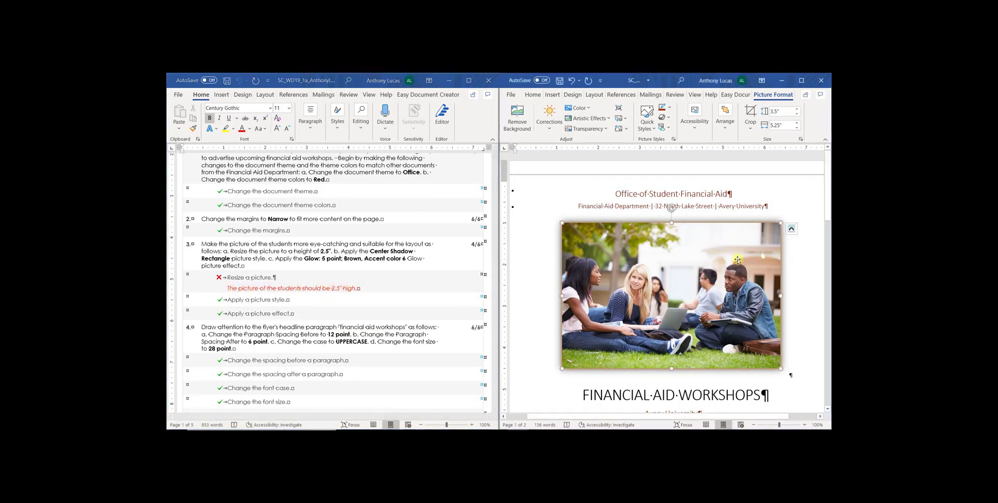
{"action": "left_click", "coordinate": [785, 112]}
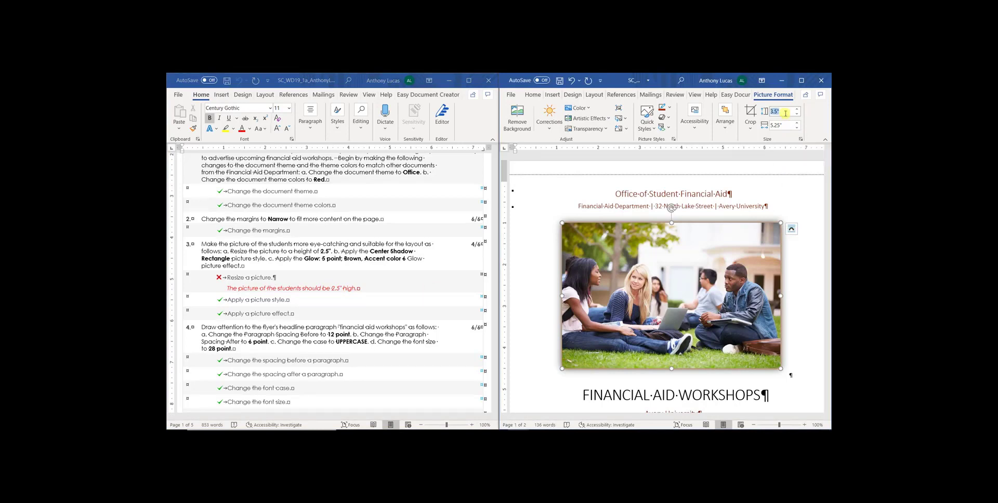
{"action": "type", "text": "2.5"}
{"action": "key", "text": "Return"}
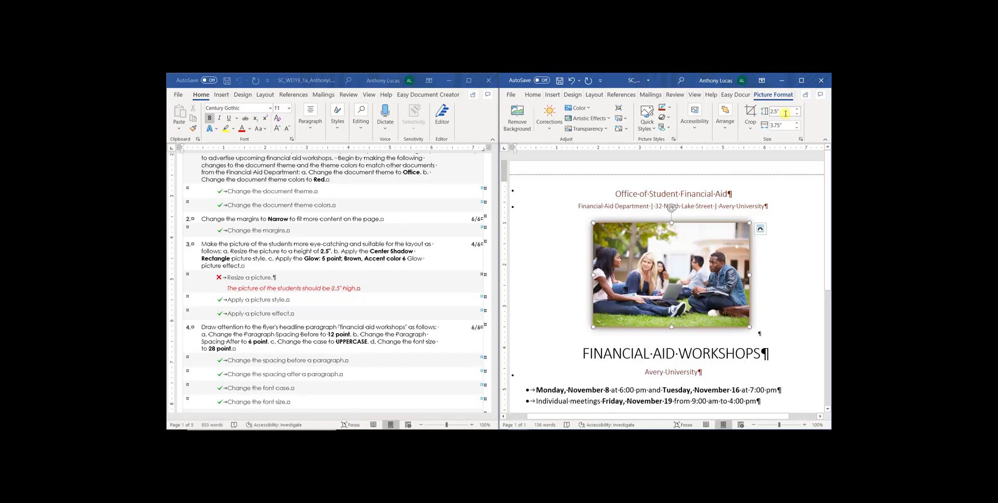
Review the remaining graded items in the report and save the corrected flyer document.
{"action": "left_click", "coordinate": [336, 233]}
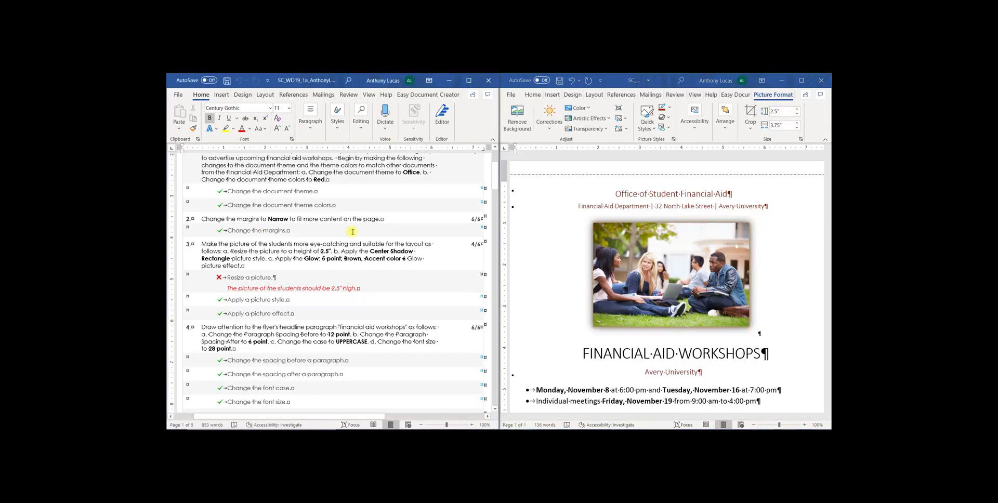
{"action": "left_click", "coordinate": [276, 246]}
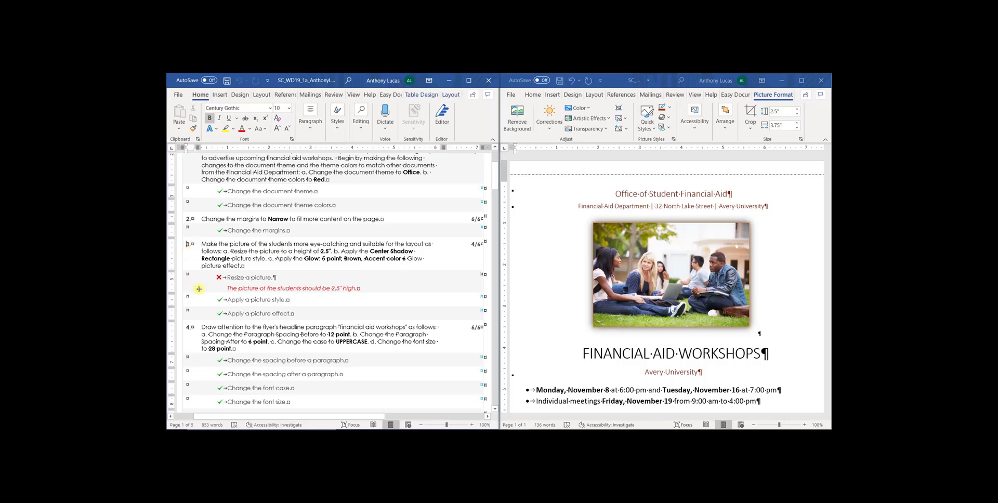
{"action": "scroll", "coordinate": [202, 290], "scroll_direction": "down", "scroll_amount": 12}
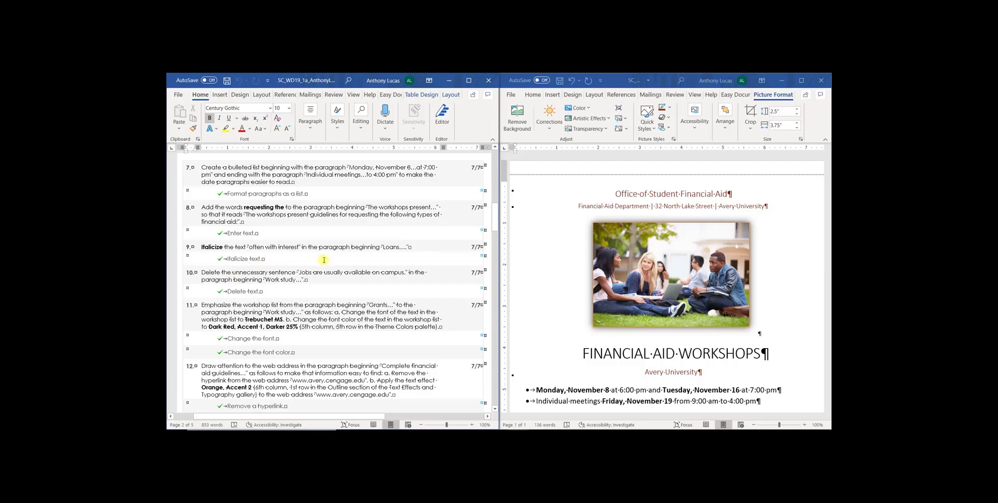
{"action": "scroll", "coordinate": [324, 260], "scroll_direction": "up", "scroll_amount": 15}
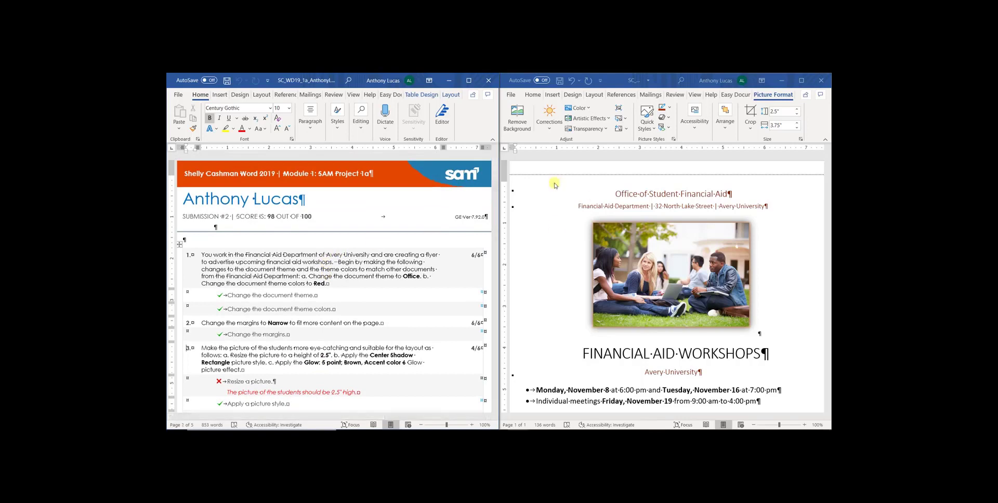
{"action": "left_click", "coordinate": [586, 185]}
{"action": "left_click", "coordinate": [561, 80]}
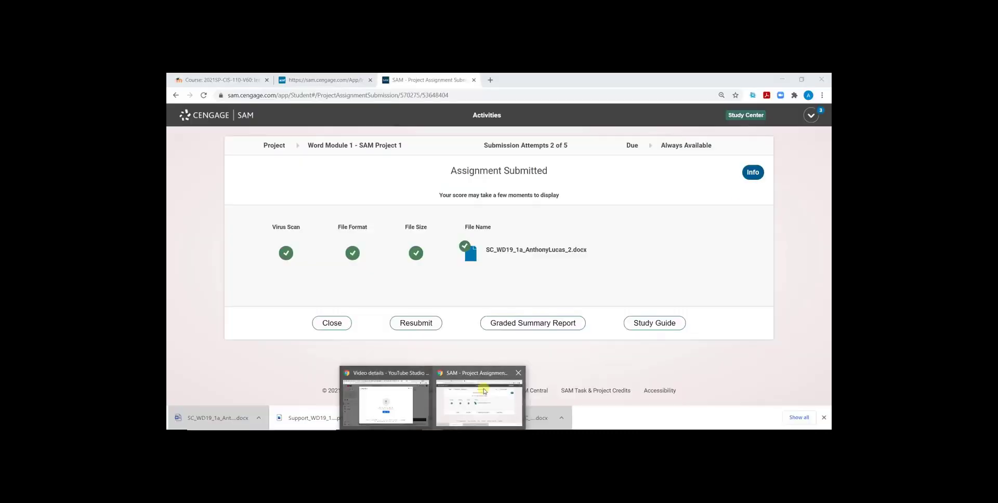
On the SAM page in the browser, resubmit the flyer file ending in _2 from Downloads and download the new Graded Summary Report.
{"action": "left_click", "coordinate": [484, 391]}
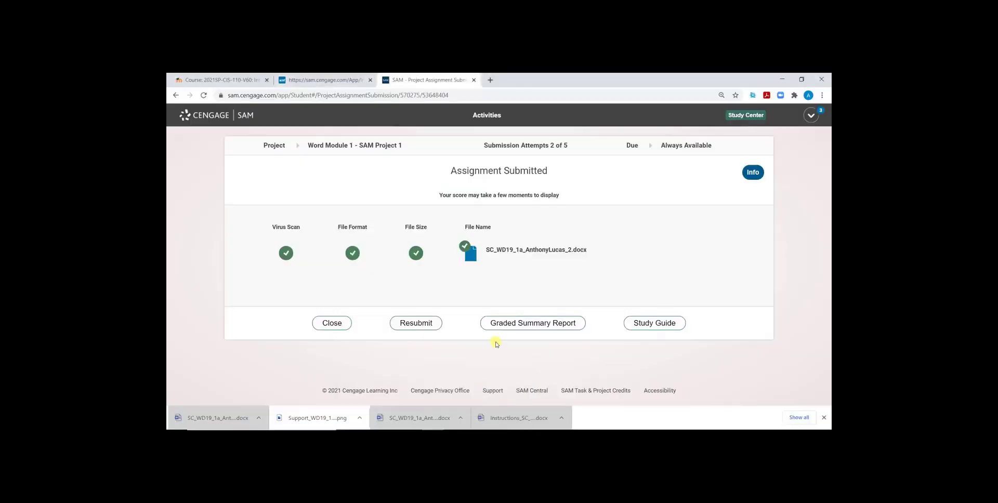
{"action": "left_click", "coordinate": [422, 324]}
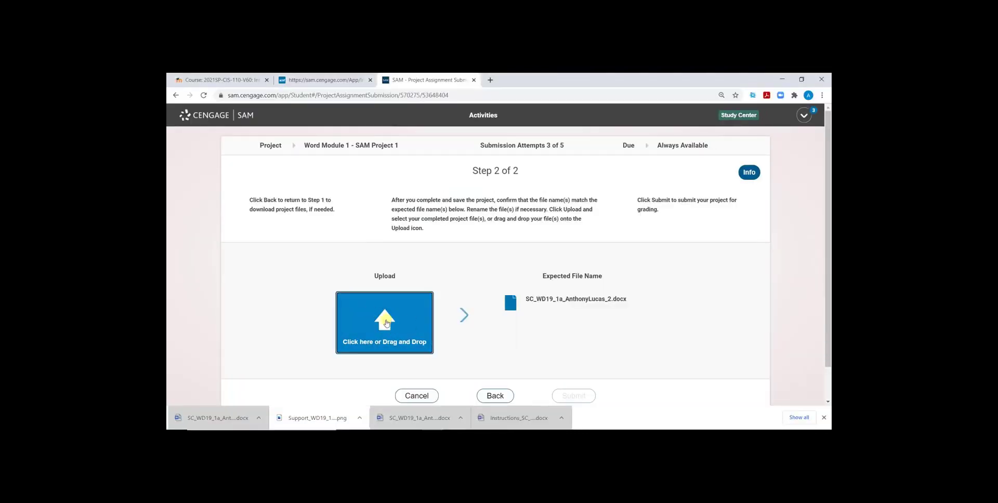
{"action": "left_click", "coordinate": [386, 323]}
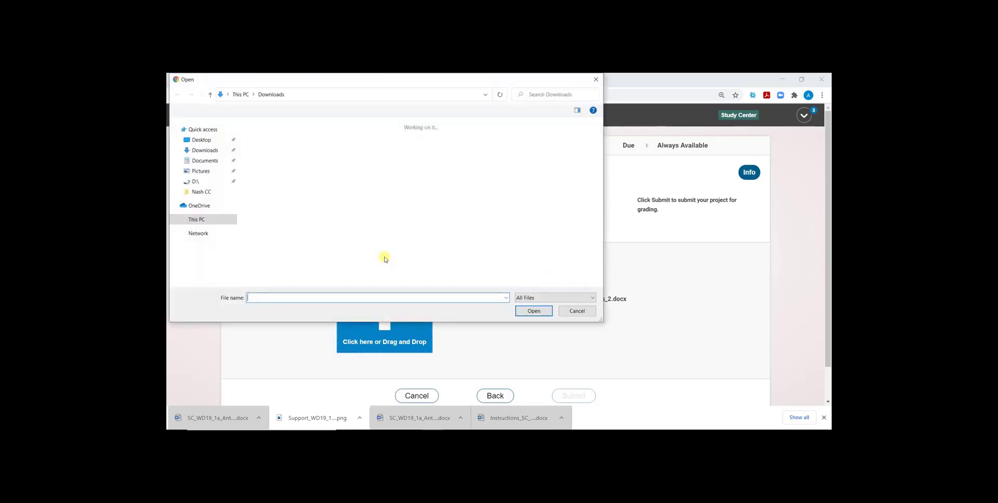
{"action": "double_click", "coordinate": [268, 156]}
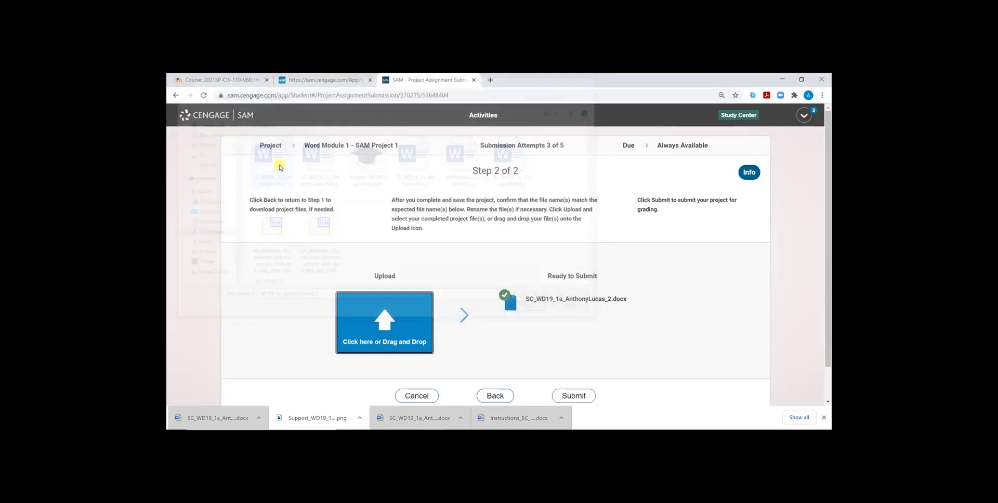
{"action": "left_click", "coordinate": [574, 396]}
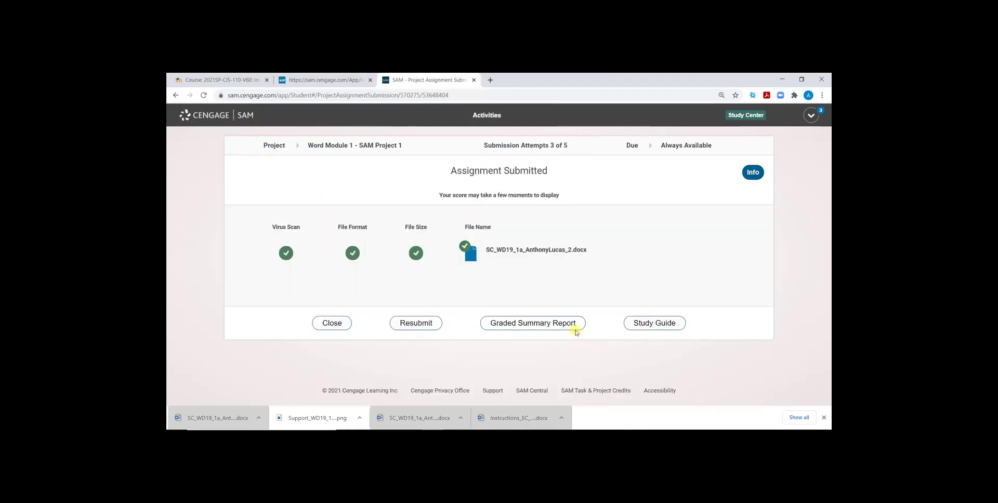
{"action": "left_click", "coordinate": [517, 326]}
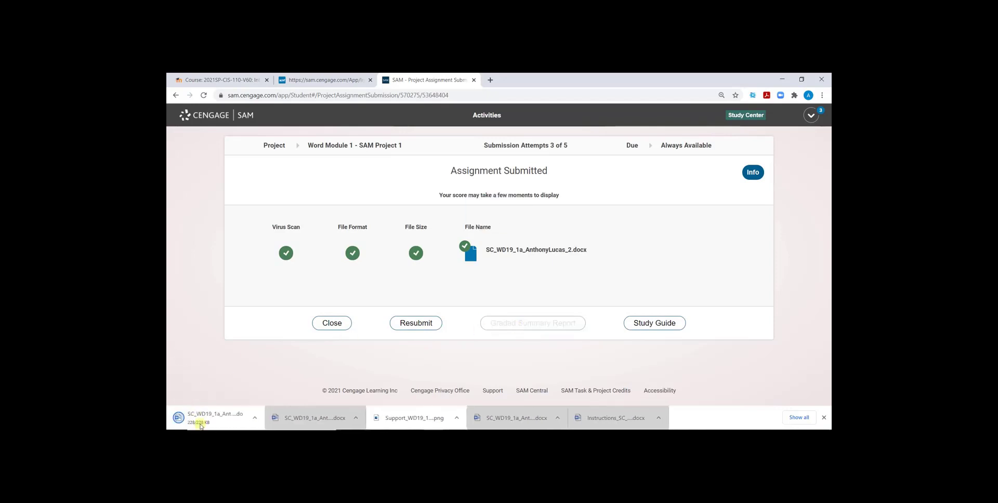